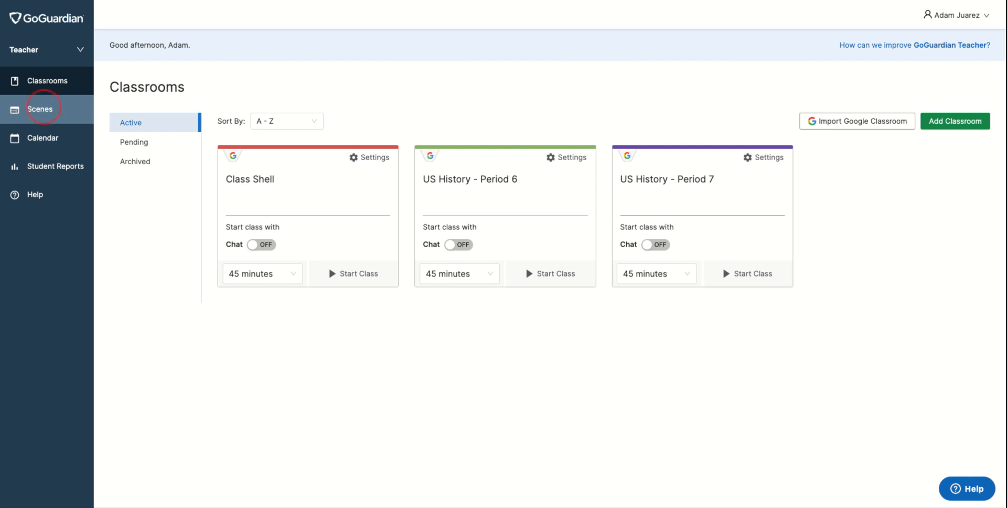
Step: Open the No Music scene and review its blocked sites, quick lists and auto-open tabs
click(61, 109)
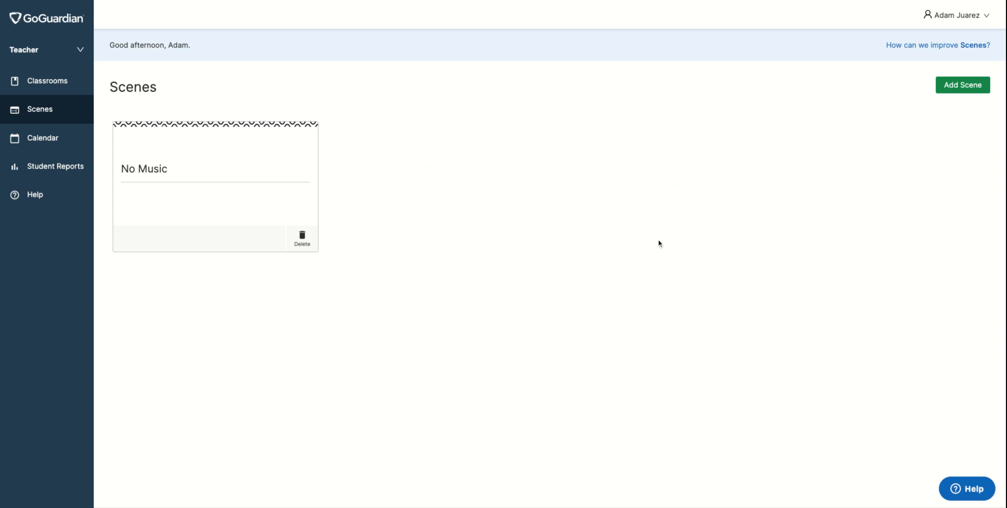
click(175, 173)
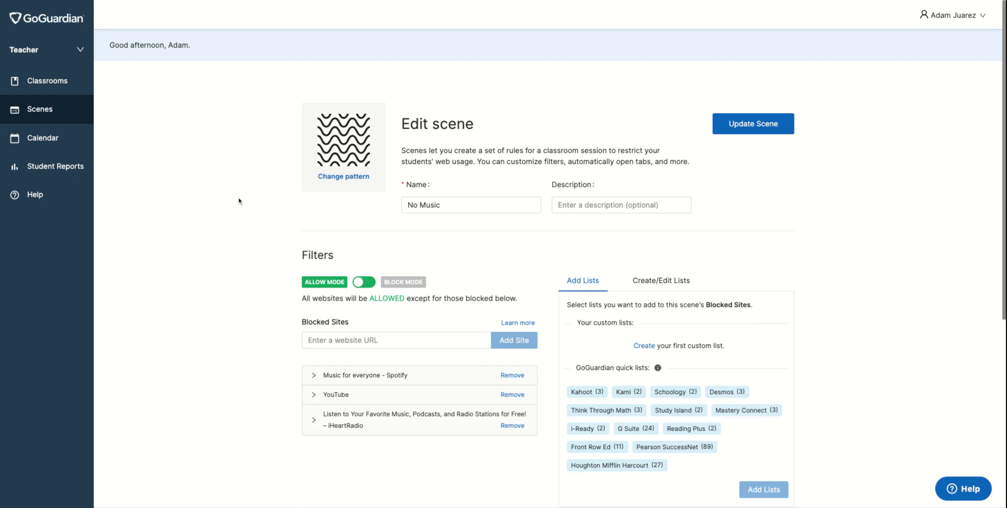
scroll(274, 276, down, 1)
scroll(273, 276, down, 3)
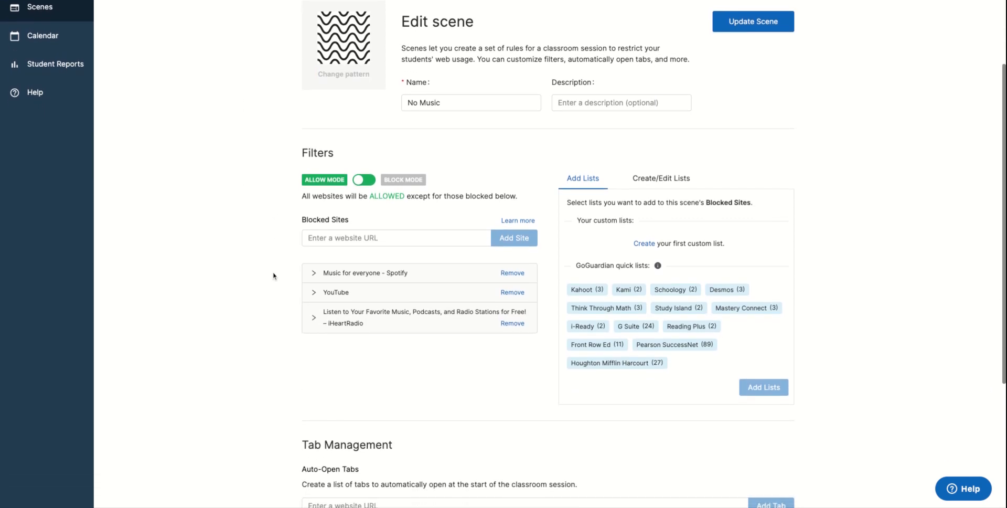
scroll(273, 276, up, 2)
scroll(299, 218, down, 1)
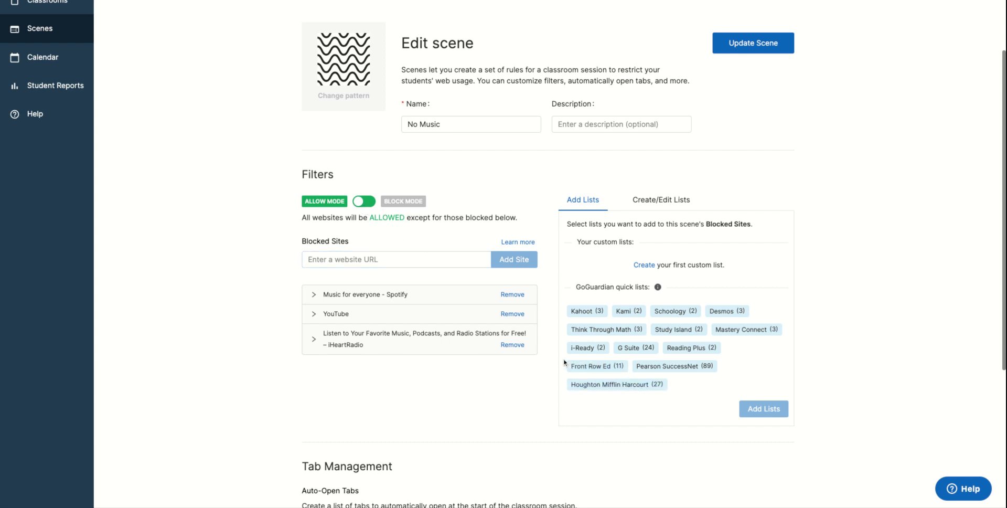
click(627, 388)
scroll(662, 303, down, 5)
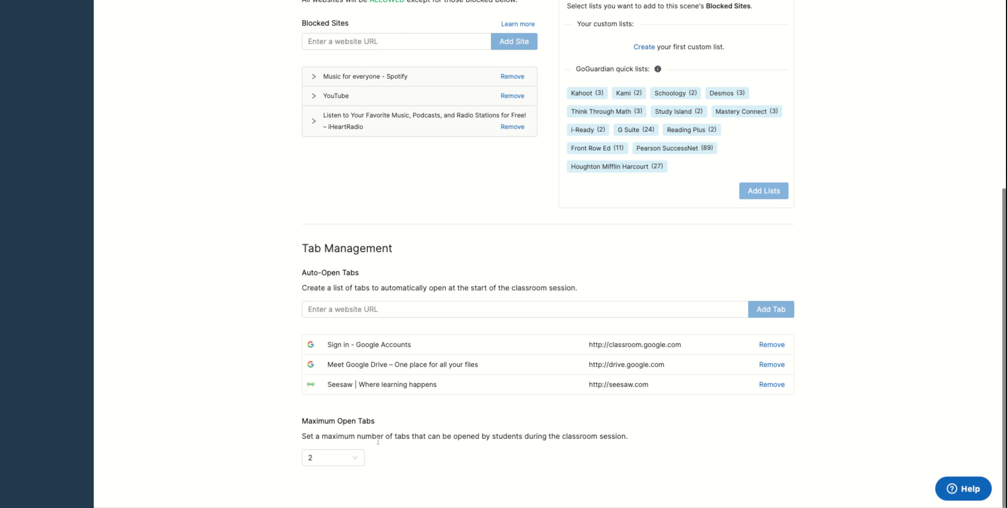
Step: Look through the available limits for Maximum Open Tabs in the No Music scene, keeping the current choice
click(349, 455)
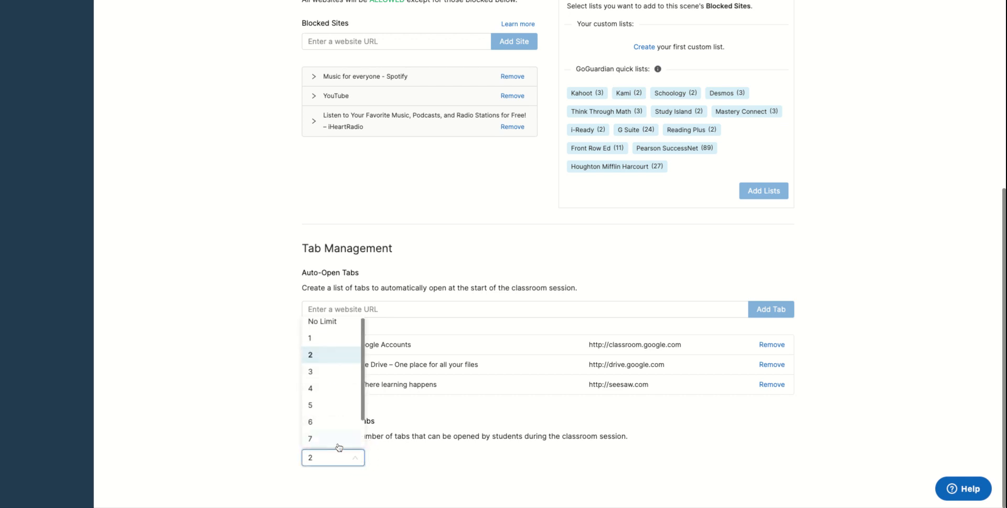
scroll(344, 417, down, 1)
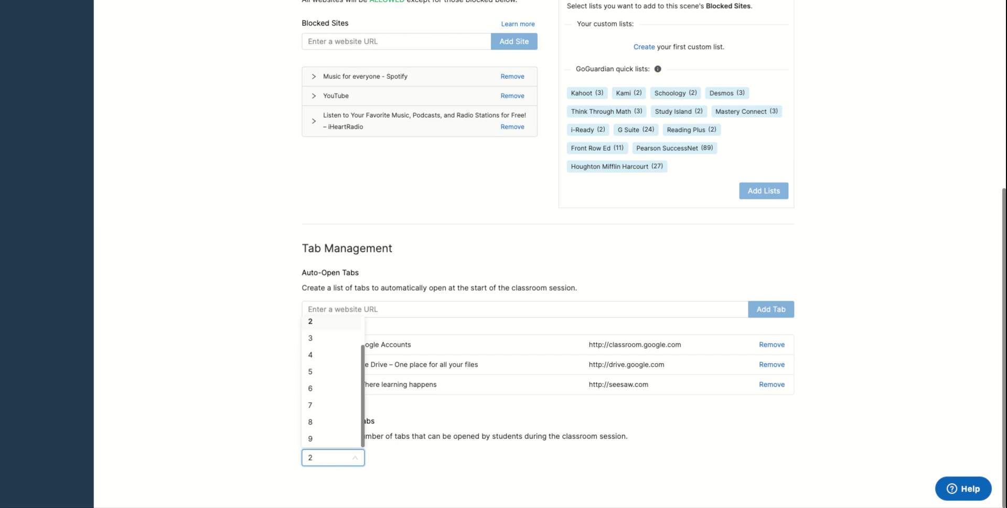
click(257, 441)
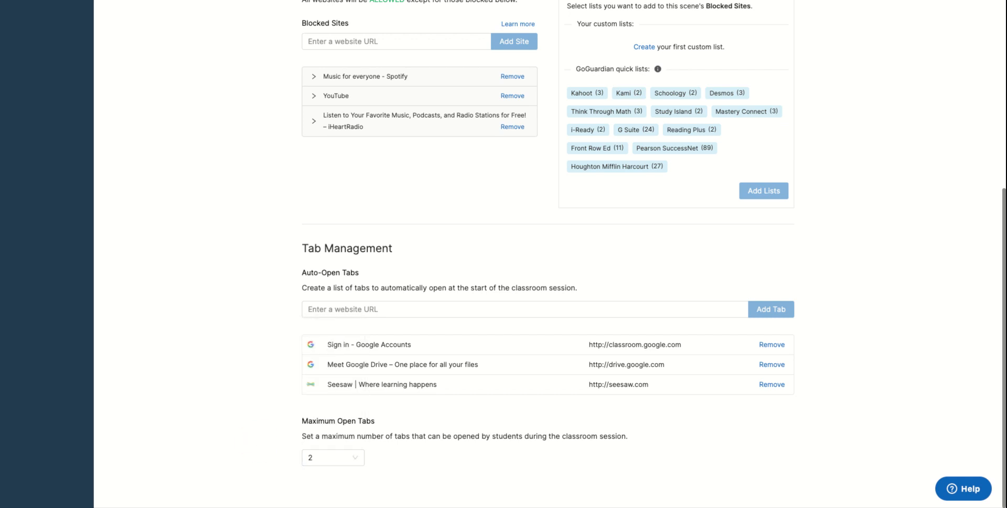
scroll(381, 266, up, 6)
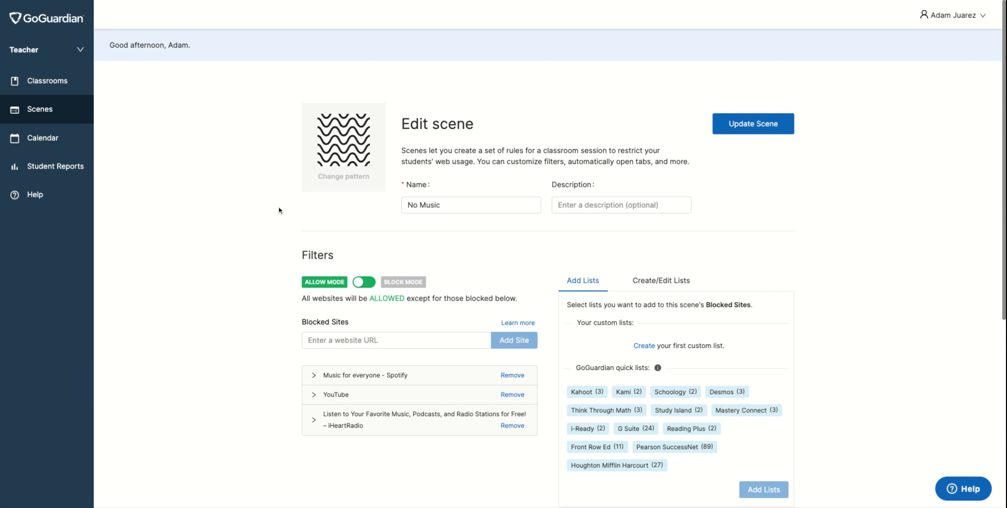
Step: Return to the scenes overview and start a new scene named Practice
click(46, 113)
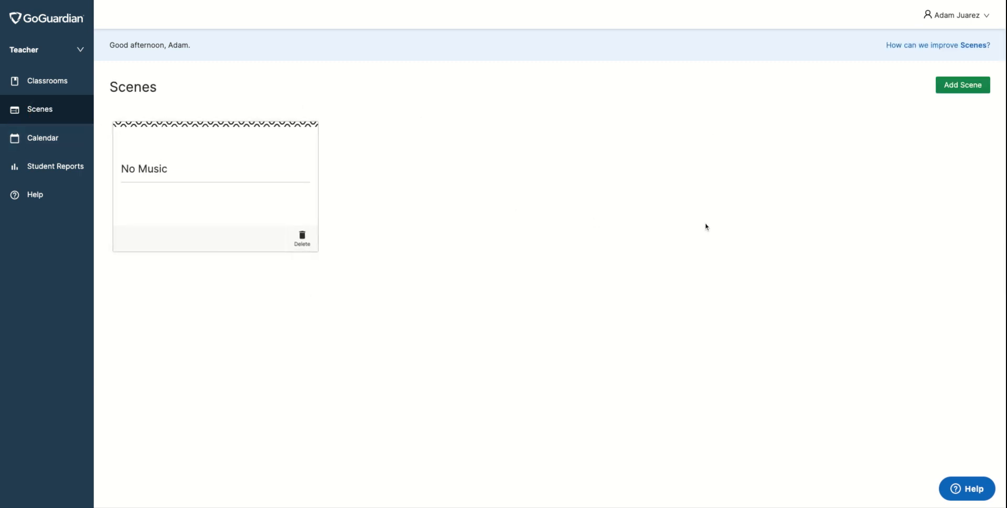
click(957, 87)
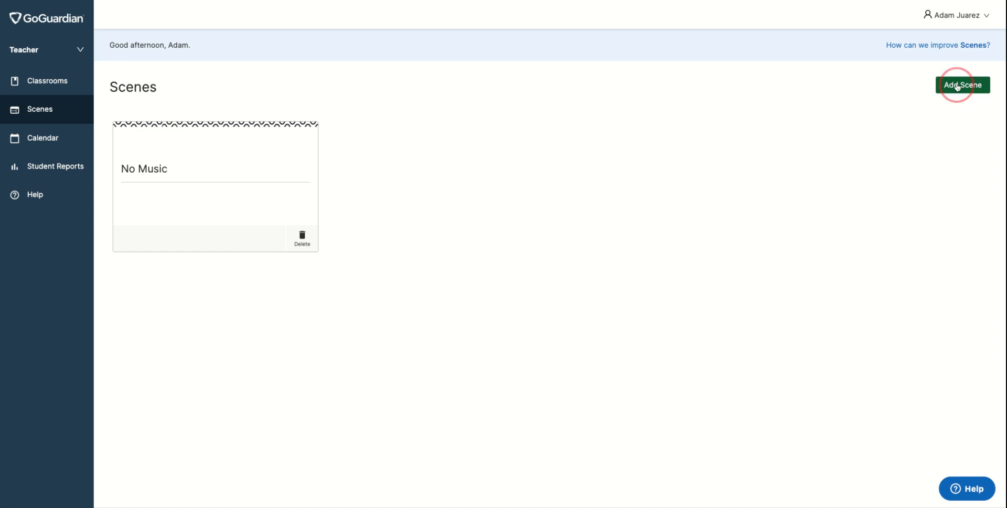
click(490, 203)
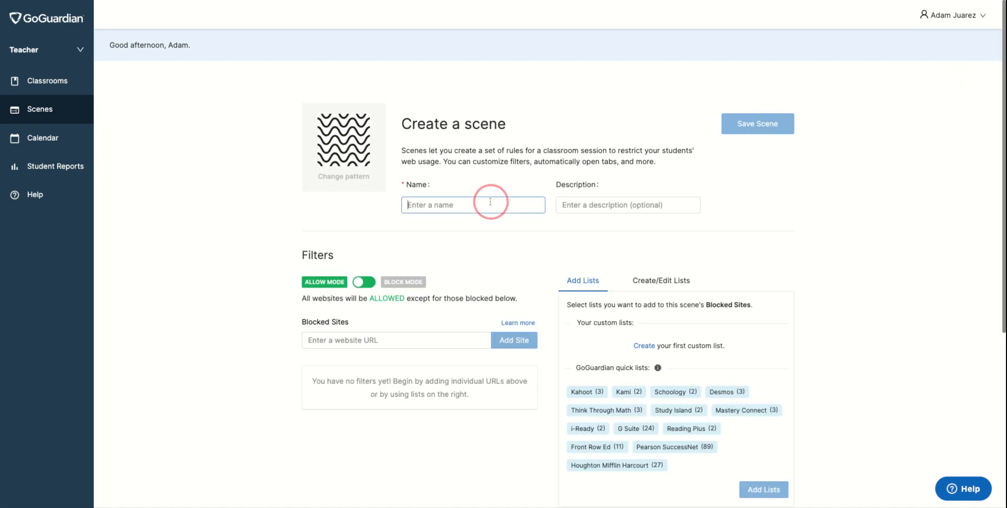
text(Practice)
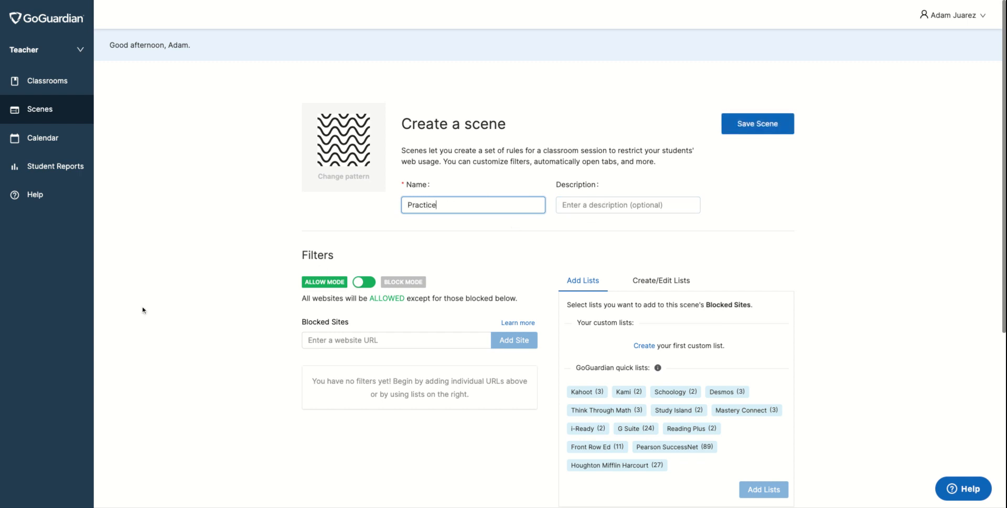
Step: Switch the Practice scene's filters to Block Mode and add google.com to the allowed sites
scroll(142, 307, down, 1)
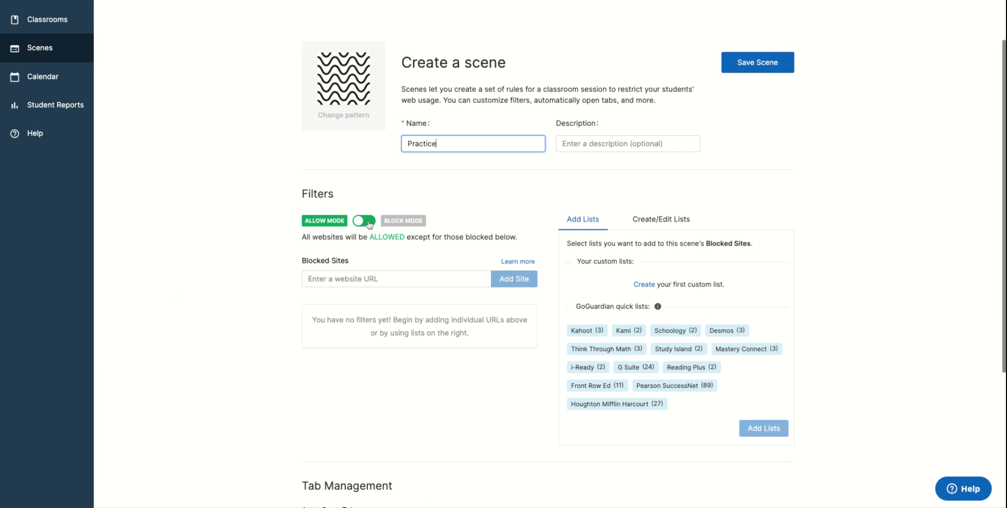
click(369, 225)
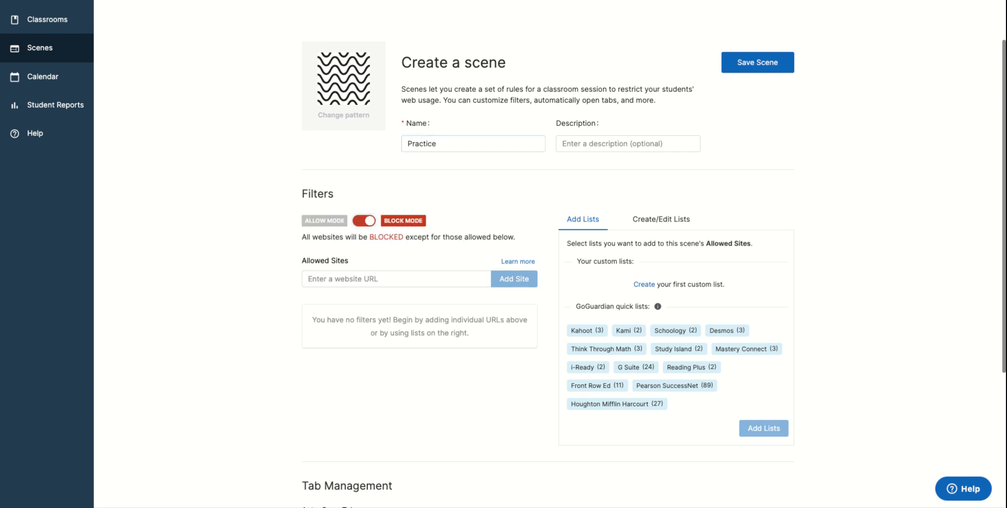
scroll(462, 326, down, 1)
click(360, 239)
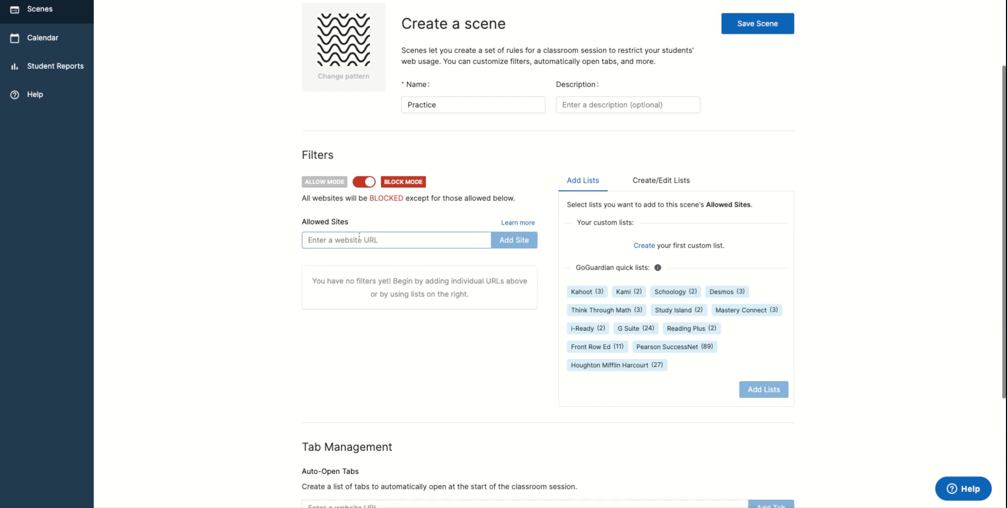
text(google.com)
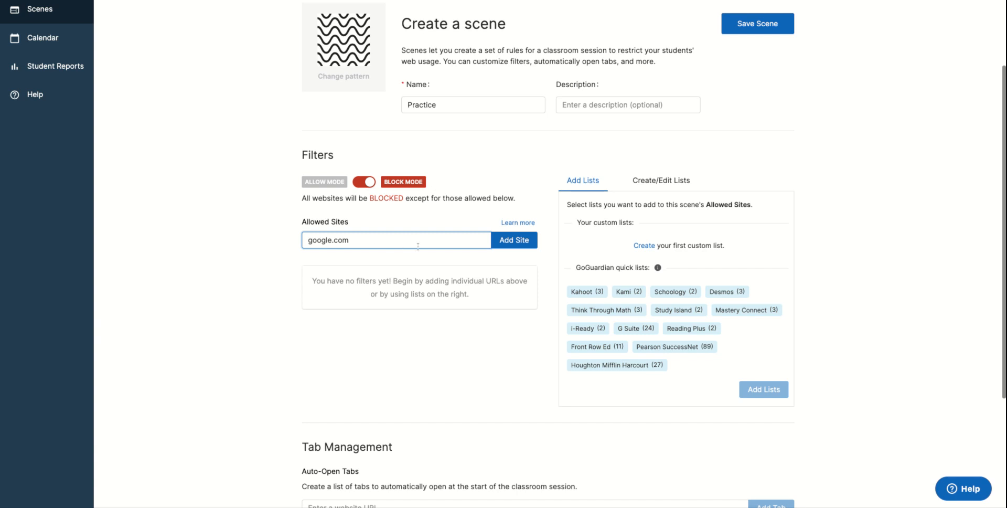
click(504, 245)
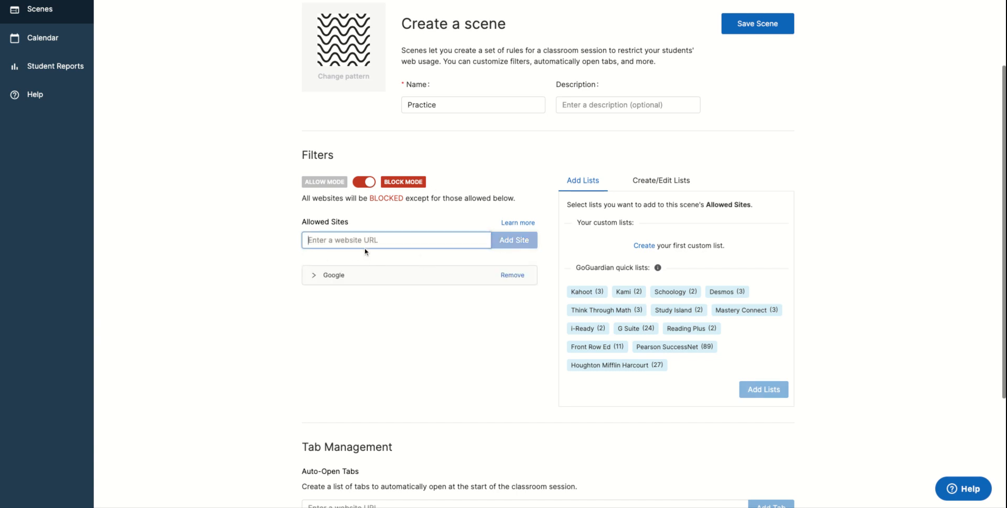
Step: Add classroom.google.com to the scene's allowed sites
text(classro)
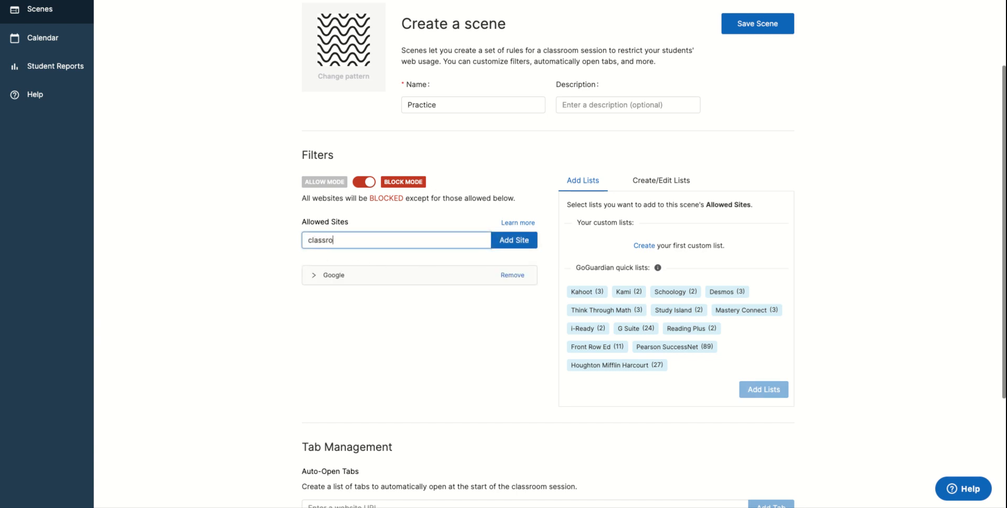
text(om.google.com)
click(506, 241)
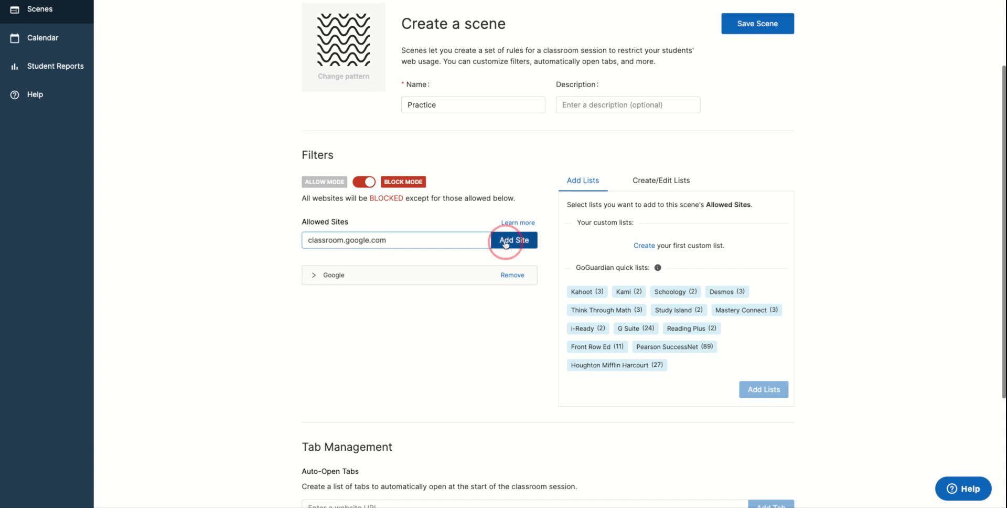
Step: Add seesaw.com to the scene's allowed sites
text(see)
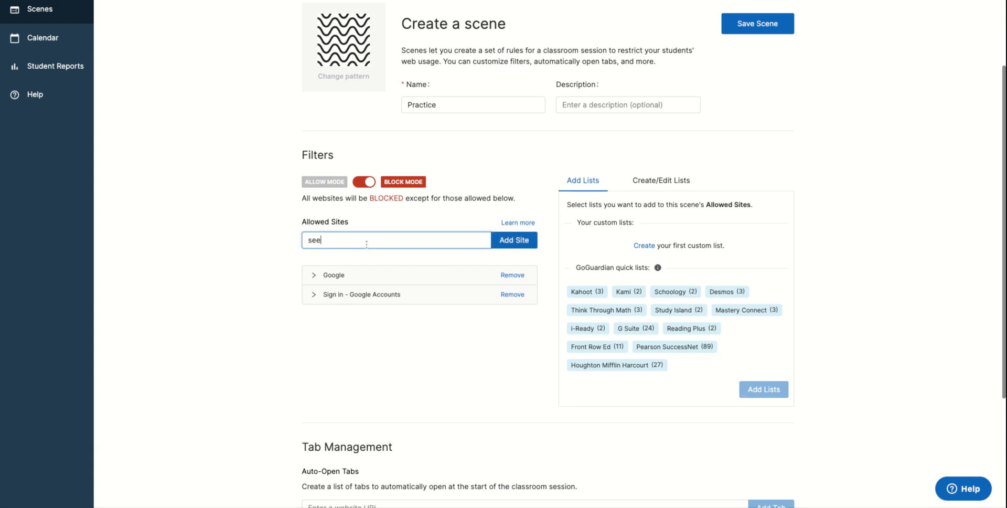
text(saw.co)
key(BackSpace)
key(BackSpace)
text(com)
click(507, 241)
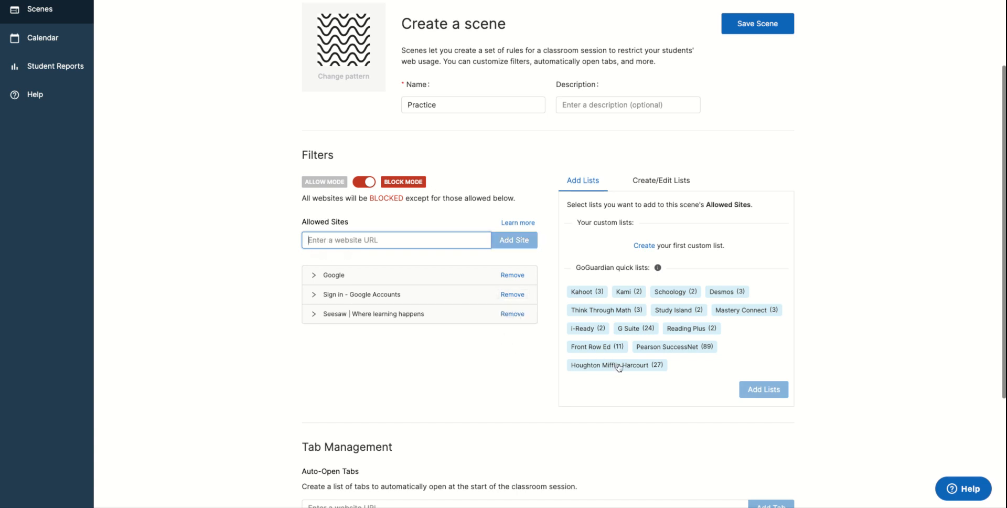
Step: Add the i-Ready quick list to the allowed sites and check which URLs it contains
click(598, 333)
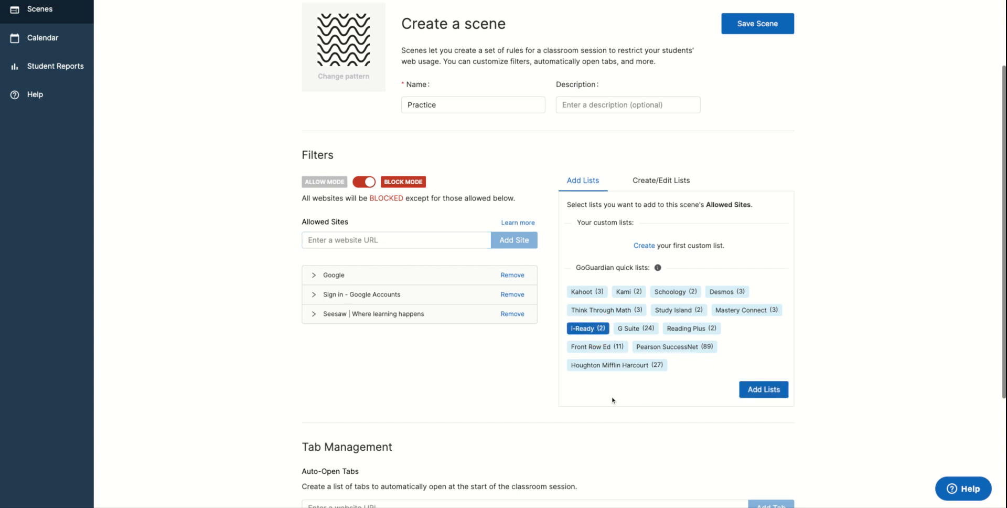
click(759, 389)
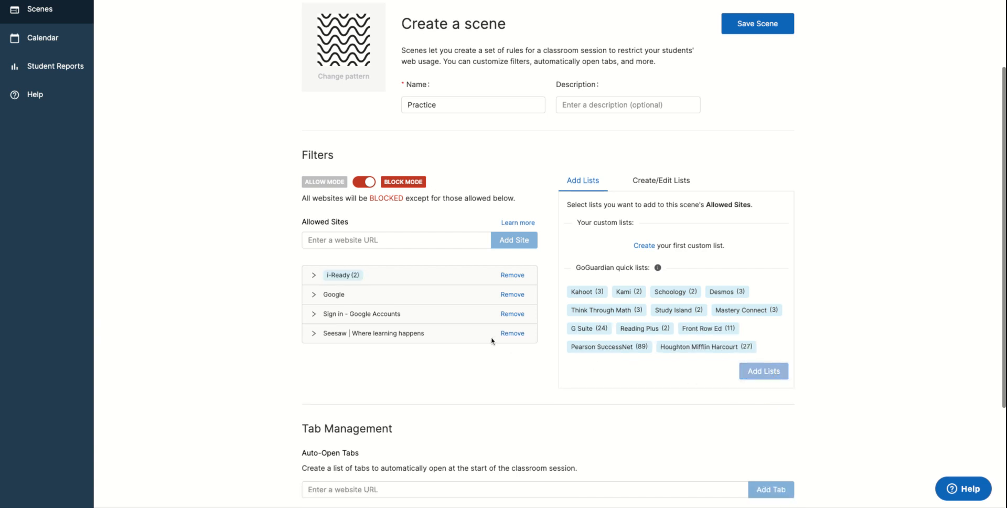
click(313, 275)
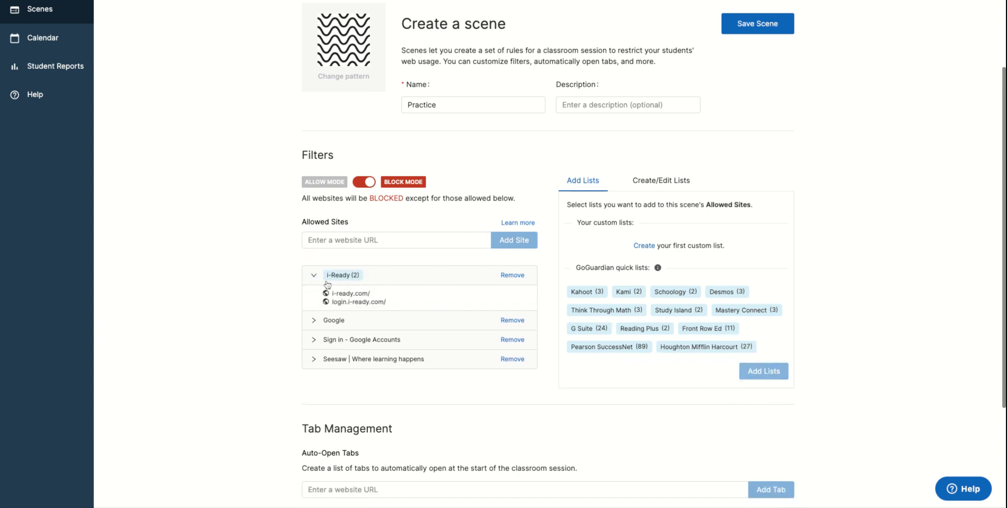
click(313, 274)
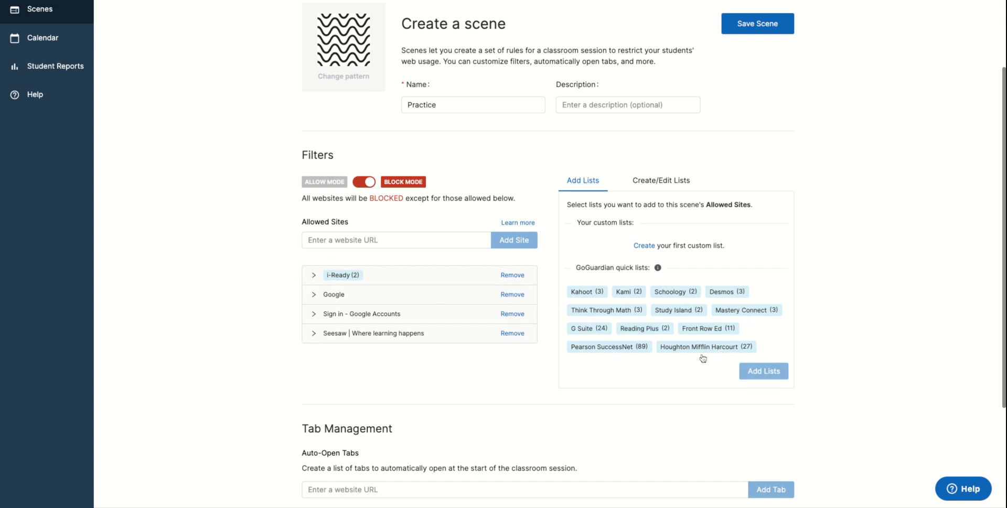
Step: Add the G Suite quick list to the allowed sites and check which URLs it contains
click(595, 330)
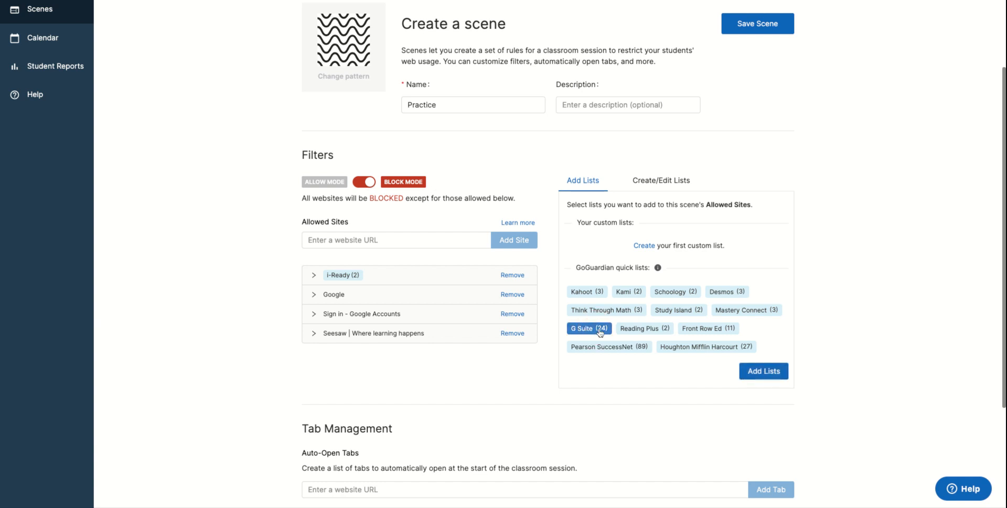
click(764, 371)
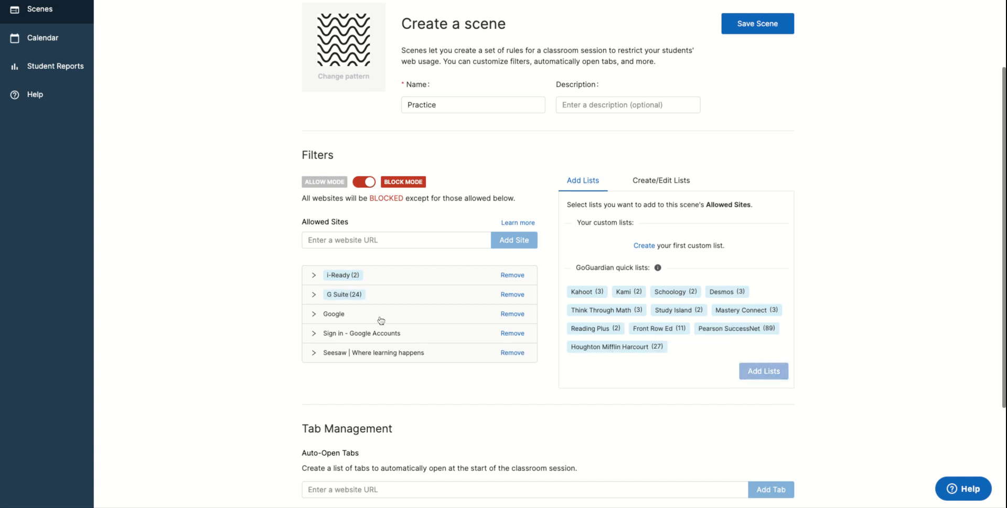
click(313, 294)
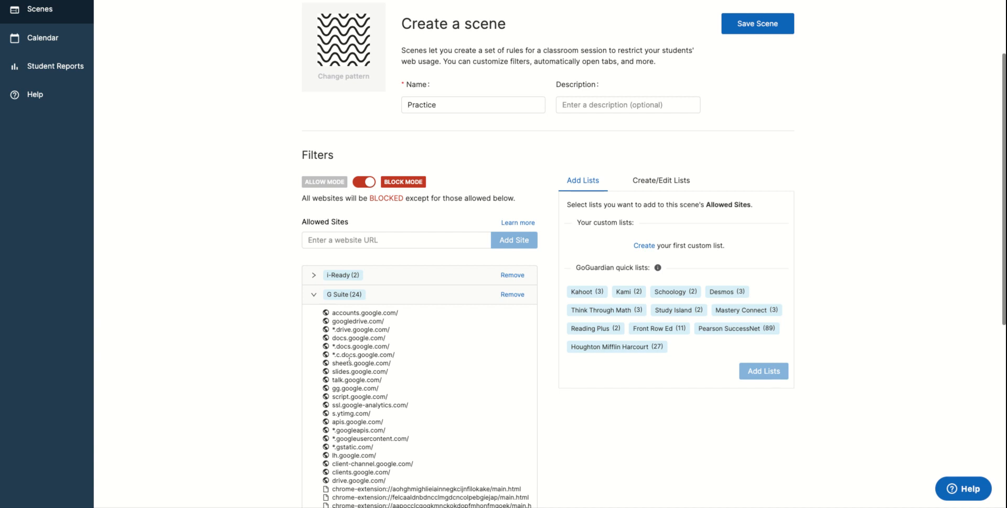
scroll(349, 347, down, 2)
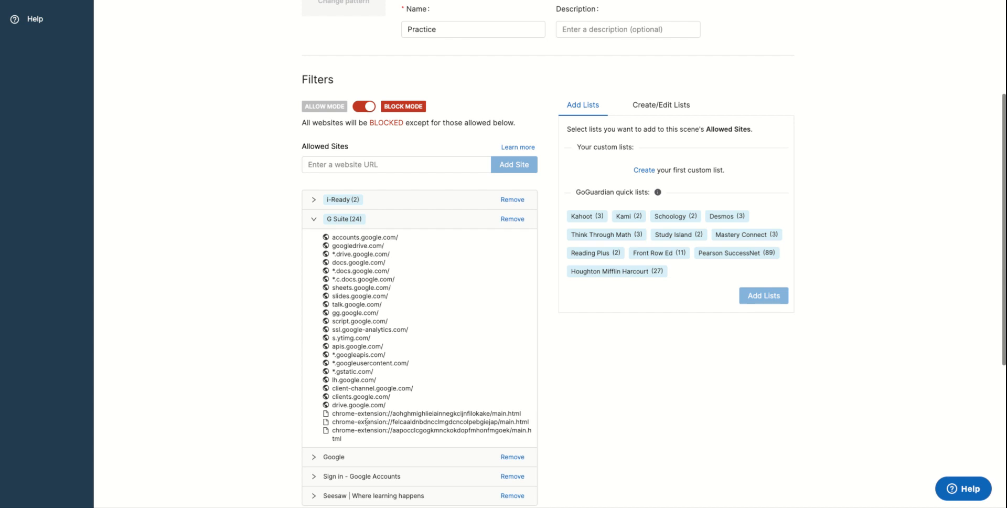
click(314, 218)
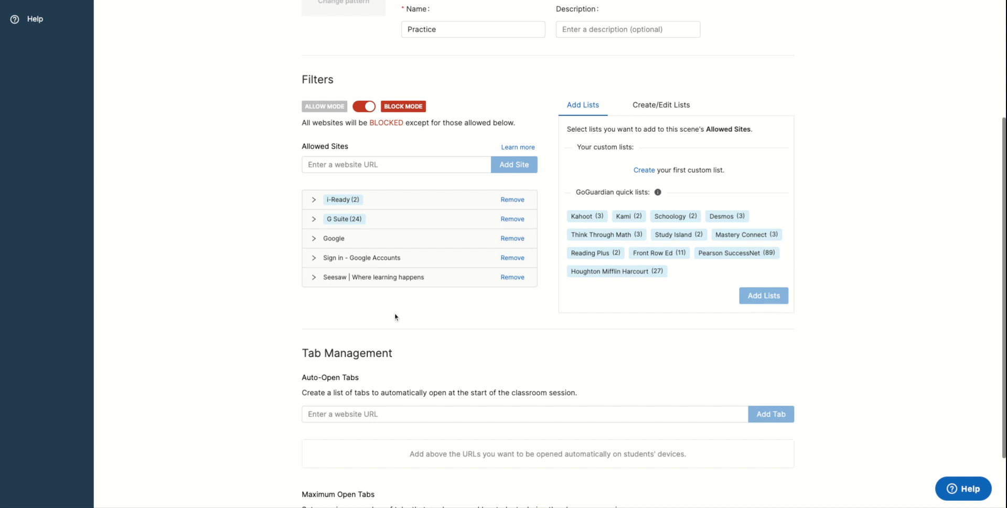
Step: Add seesaw.com to the tabs that open automatically at the start of the classroom session
scroll(447, 356, down, 1)
scroll(446, 356, down, 2)
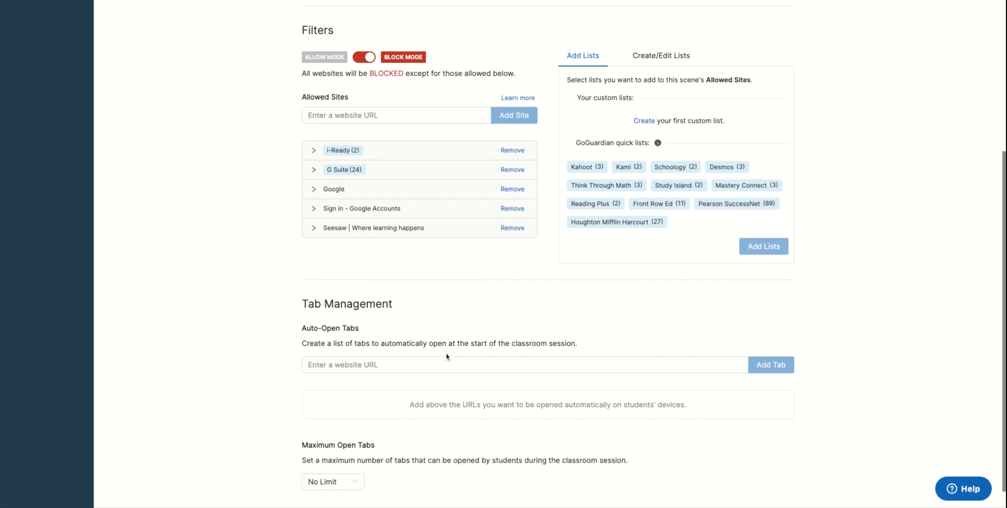
click(376, 341)
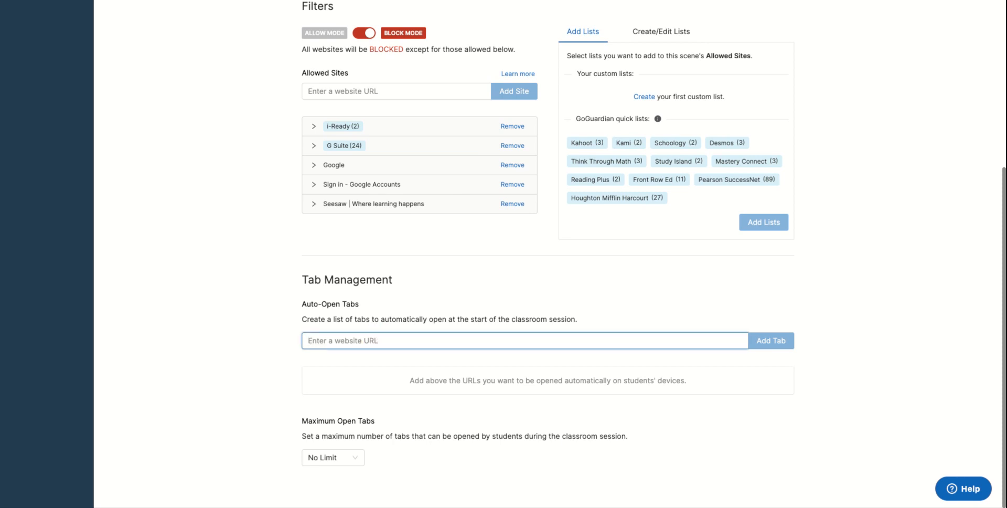
click(347, 361)
click(781, 340)
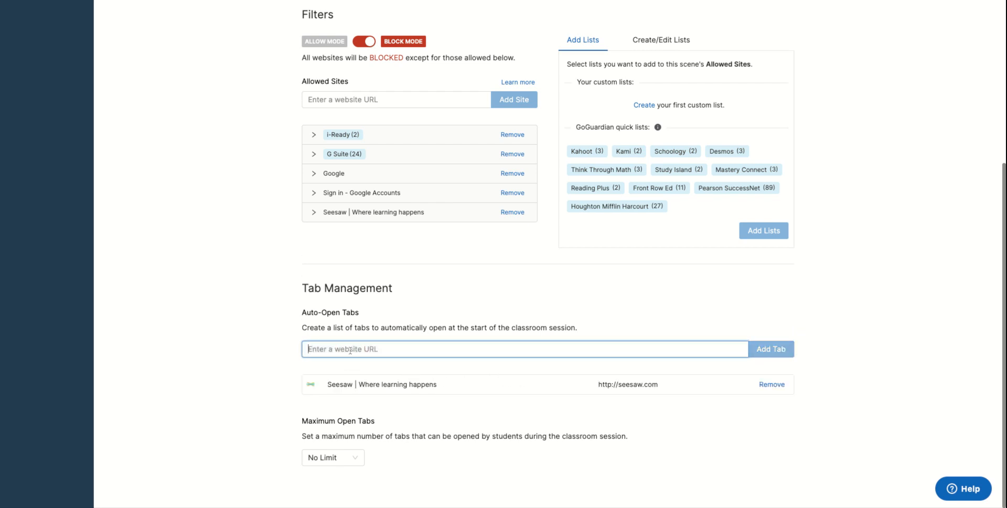
Step: Add classroom.google.com to the scene's auto-open tabs and limit students to a maximum of 3 open tabs
text(classroom.google.com)
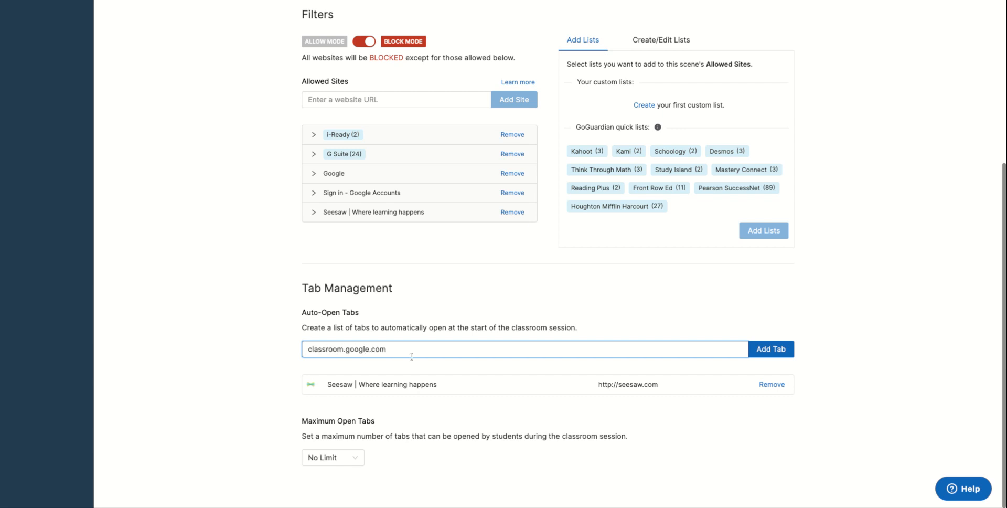
click(778, 350)
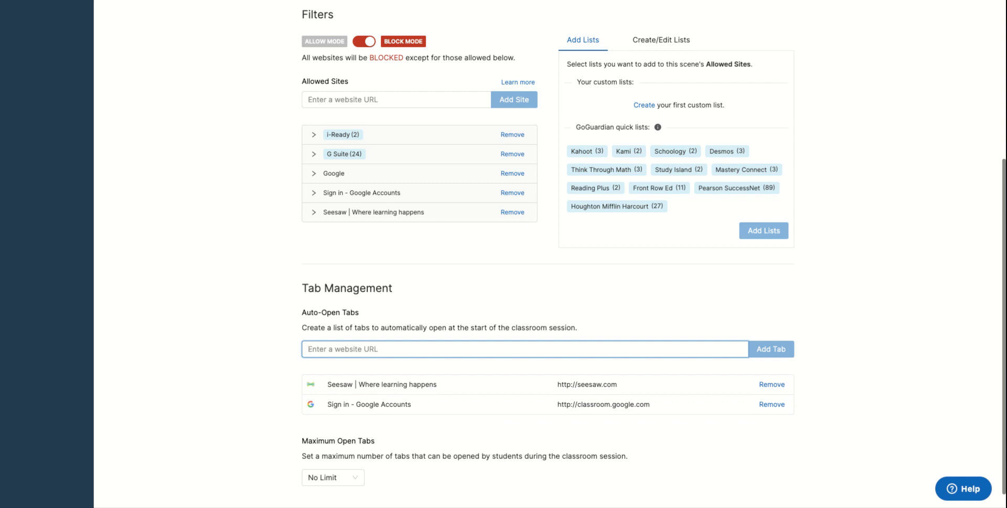
scroll(549, 253, down, 1)
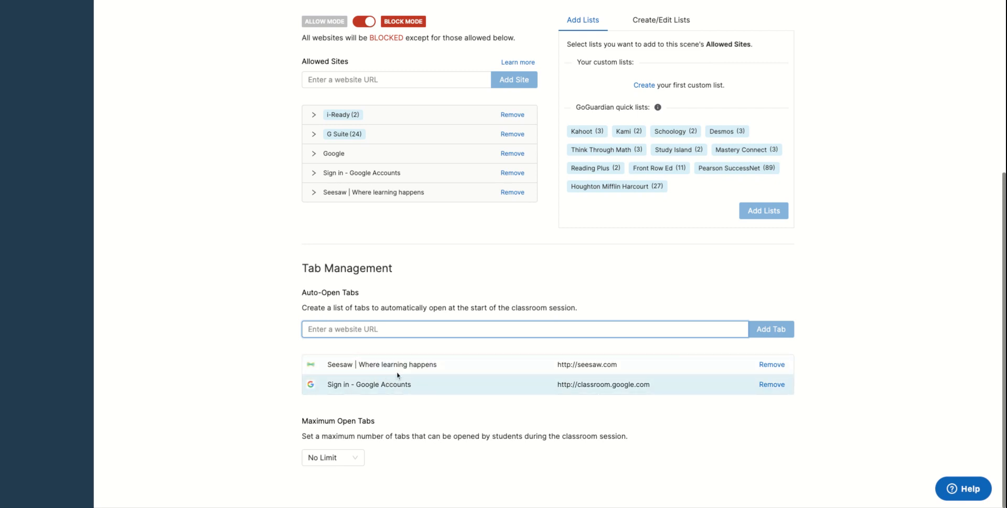
click(354, 460)
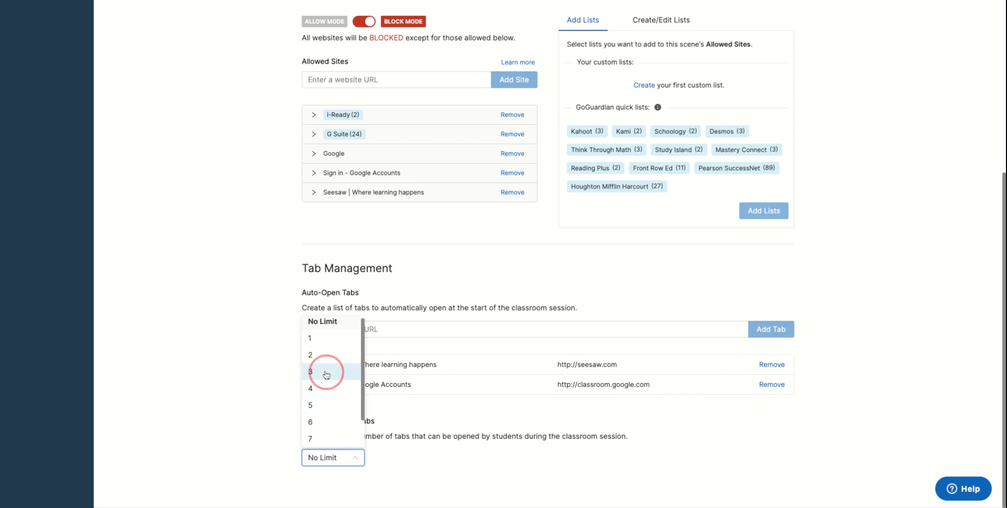
click(327, 374)
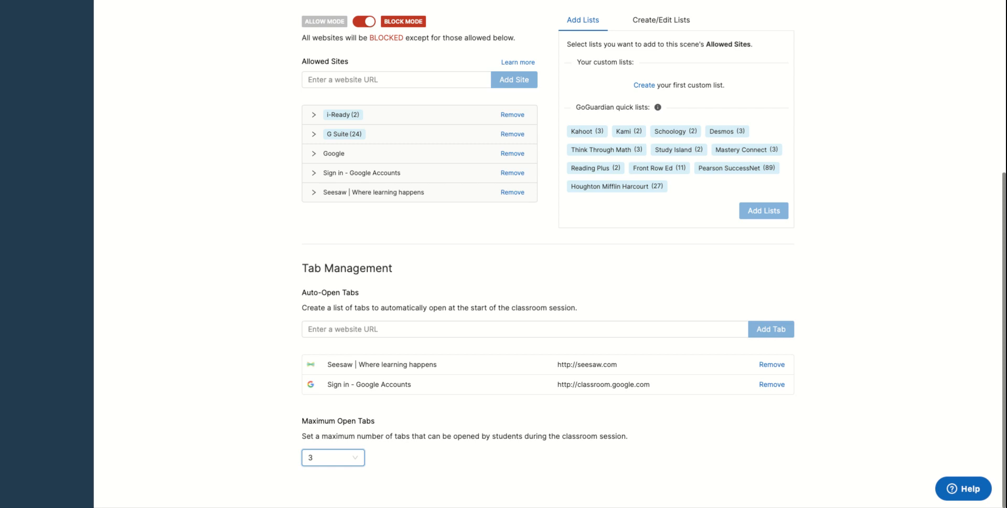
Step: View the form for creating a new custom quick list of filtered sites, and close it without saving
scroll(548, 252, up, 3)
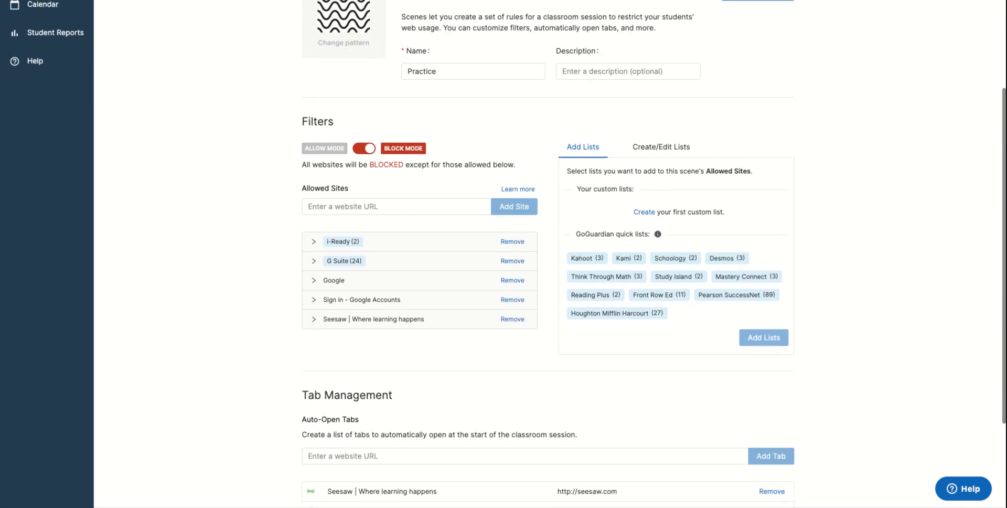
click(658, 150)
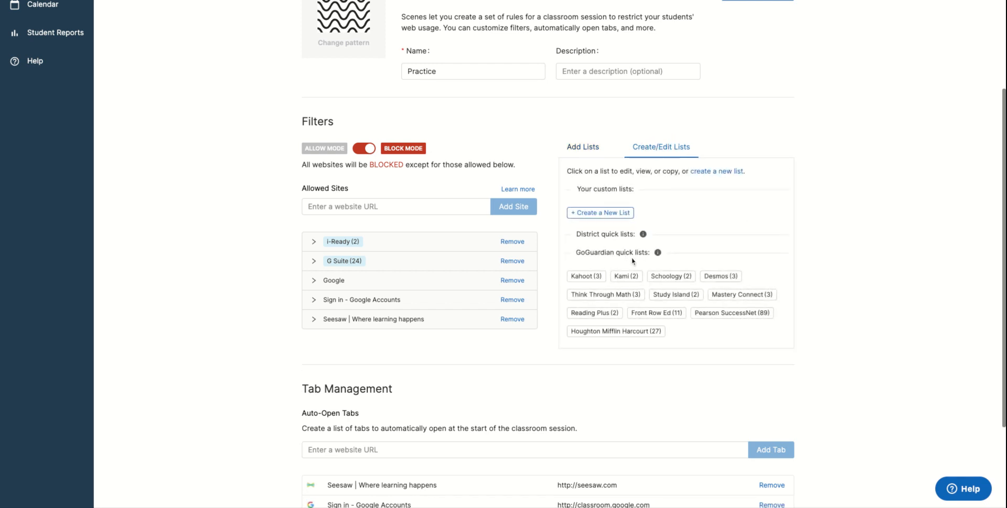
click(597, 217)
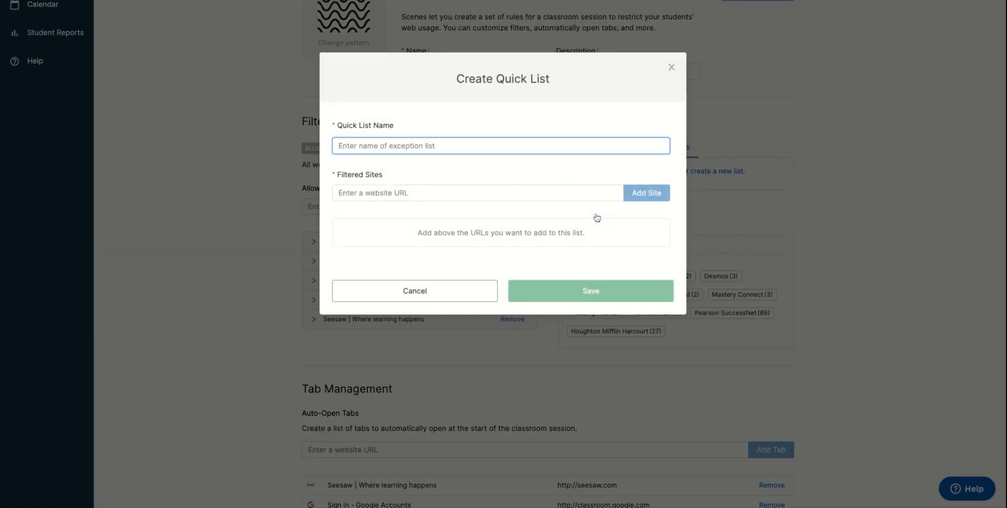
click(420, 191)
click(672, 68)
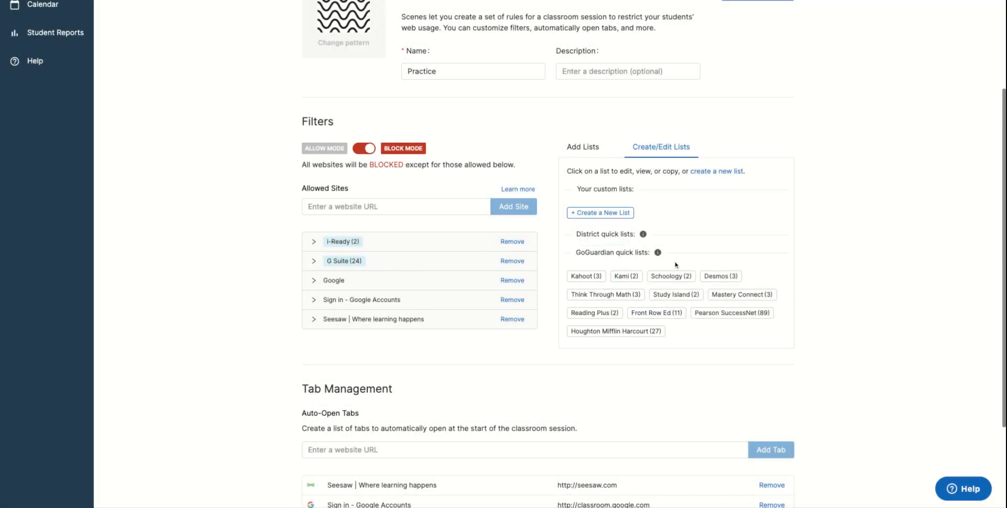
Step: Save the Practice scene
scroll(890, 309, up, 3)
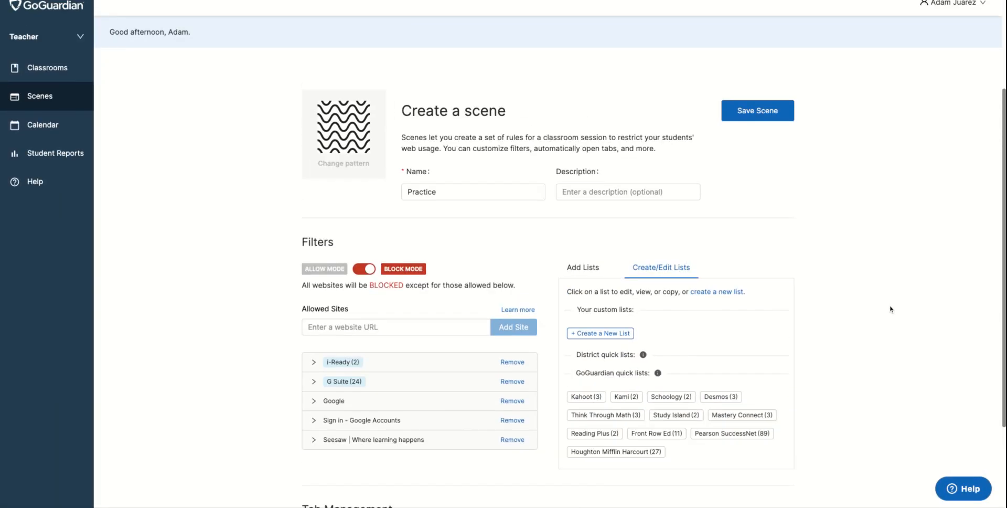
click(758, 125)
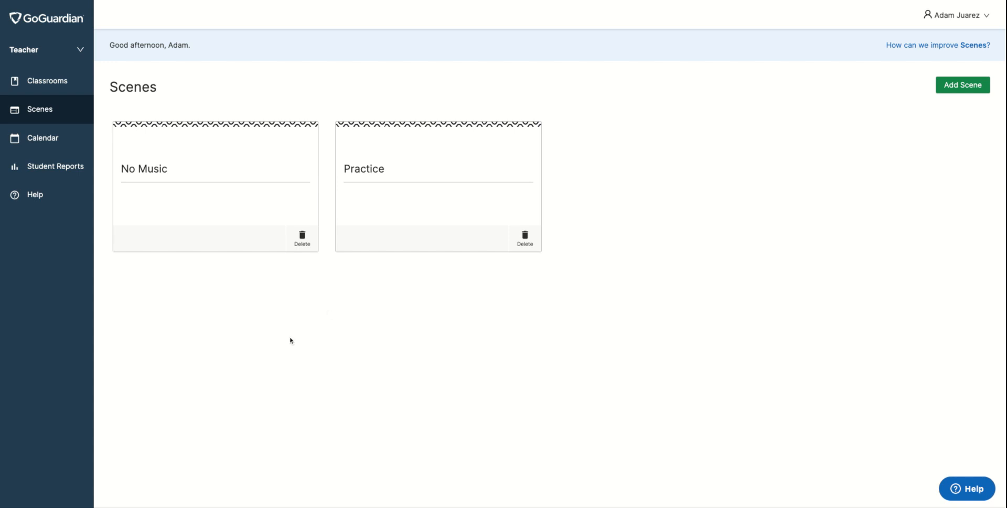
Step: Make Practice the default scene of the Class Shell classroom and update the classroom
click(56, 85)
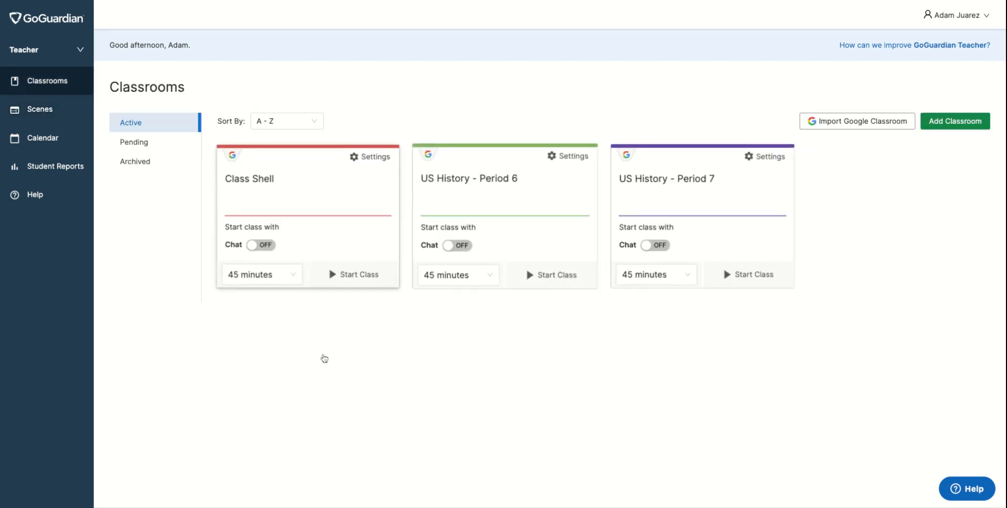
click(341, 202)
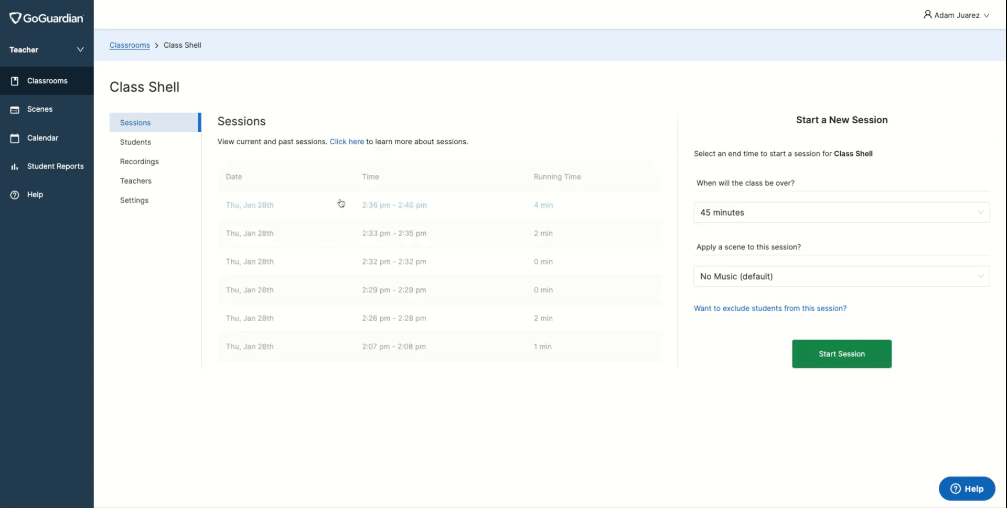
click(149, 200)
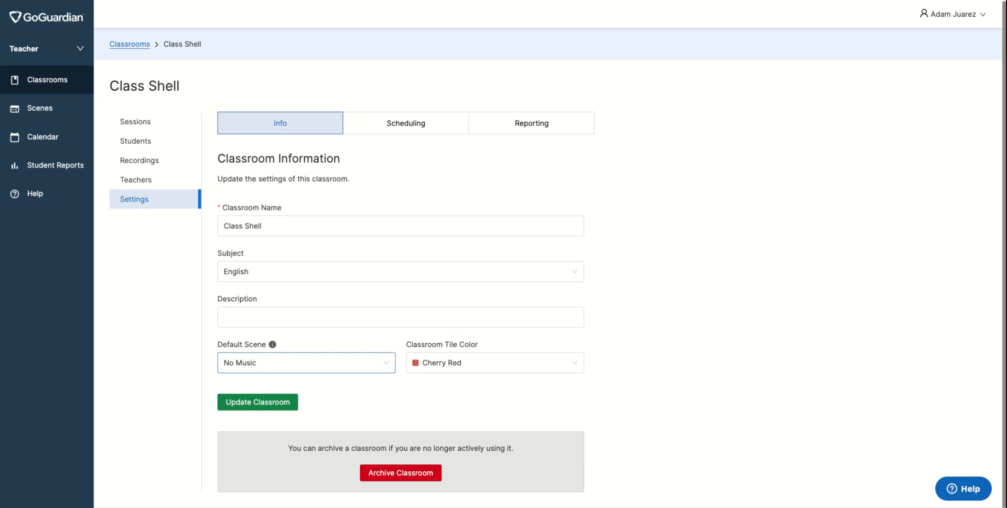
click(273, 364)
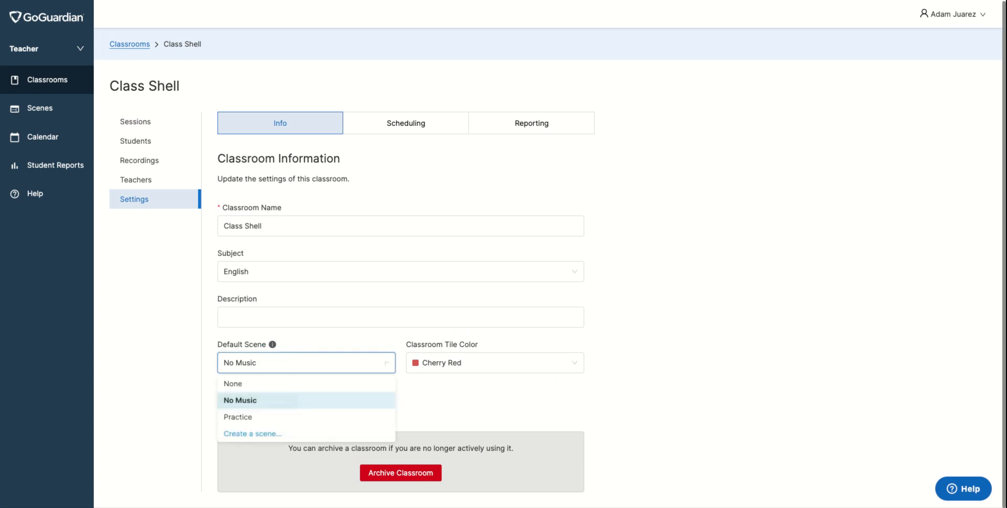
click(253, 418)
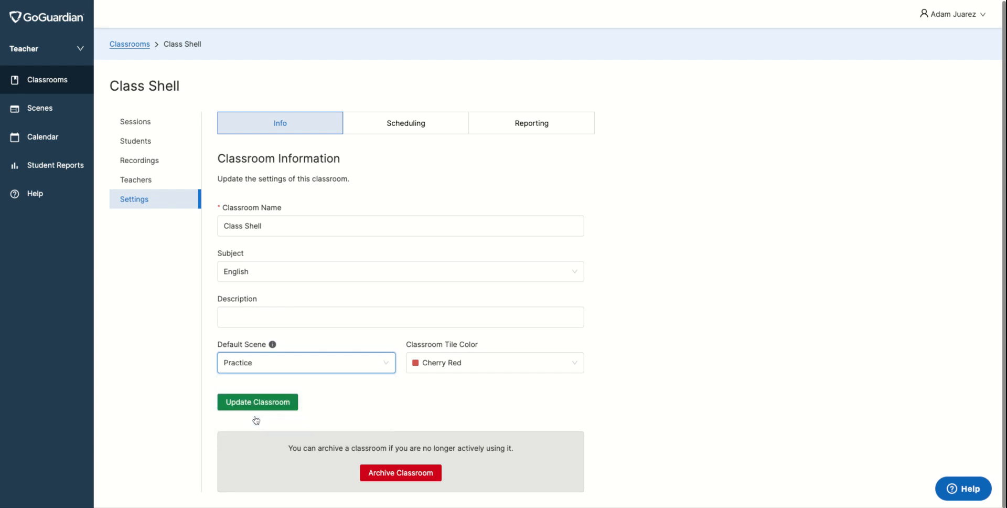
click(281, 401)
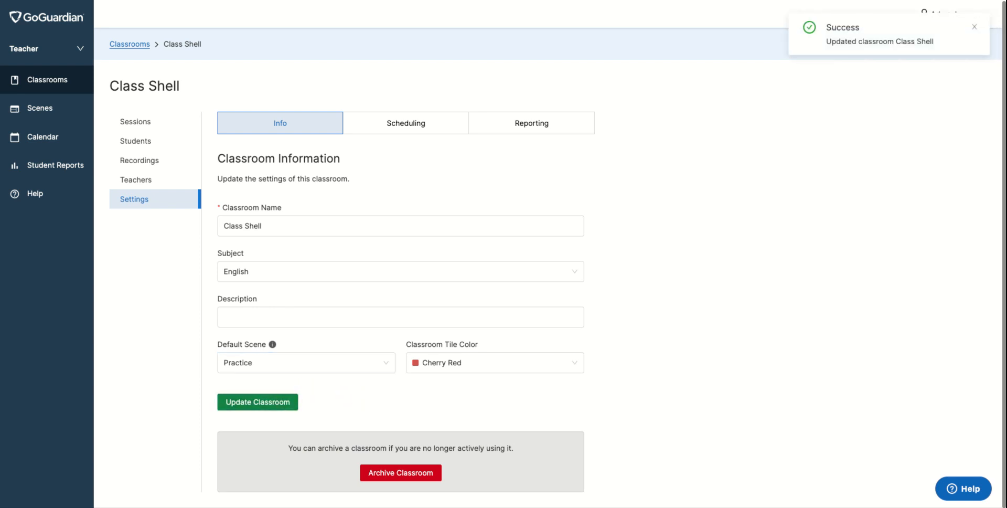
click(389, 366)
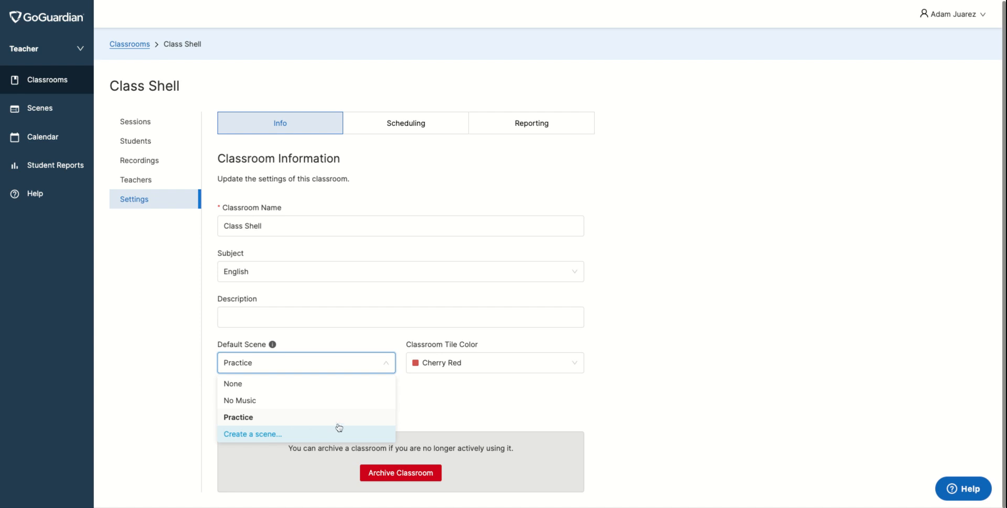
click(446, 404)
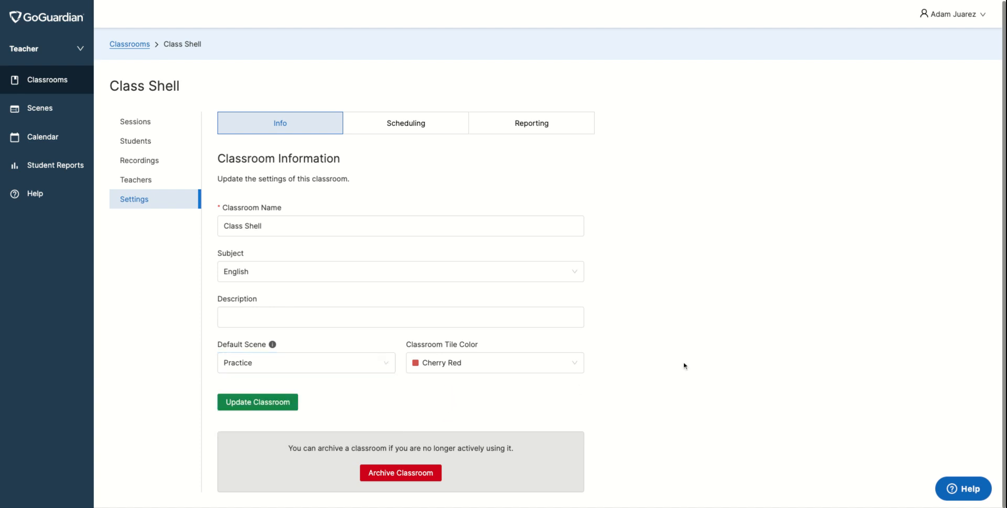